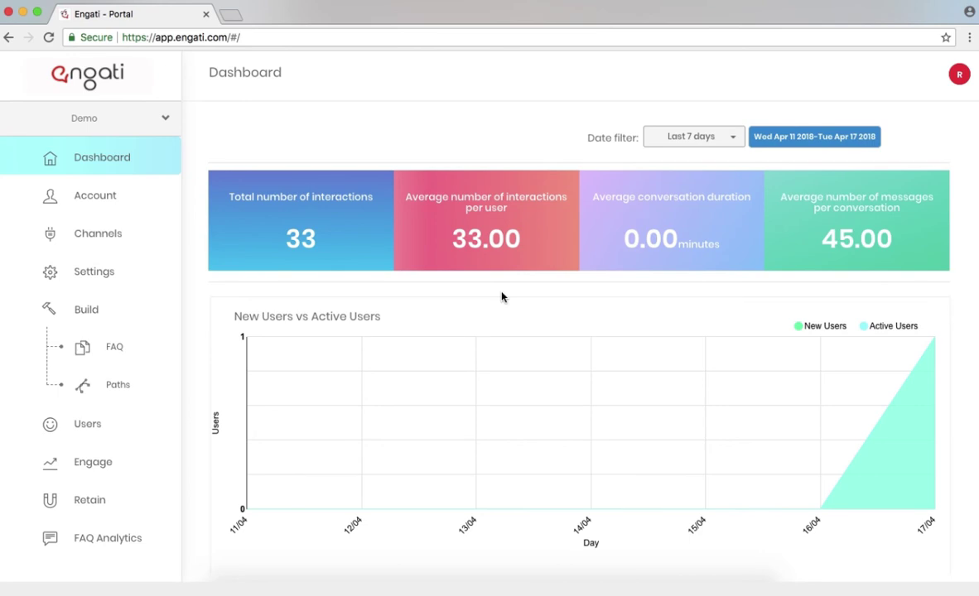
# Open Build > Paths to view the 'Welcome new user' flow greeting 'Hi. Welcome!'
pyautogui.click(126, 394)
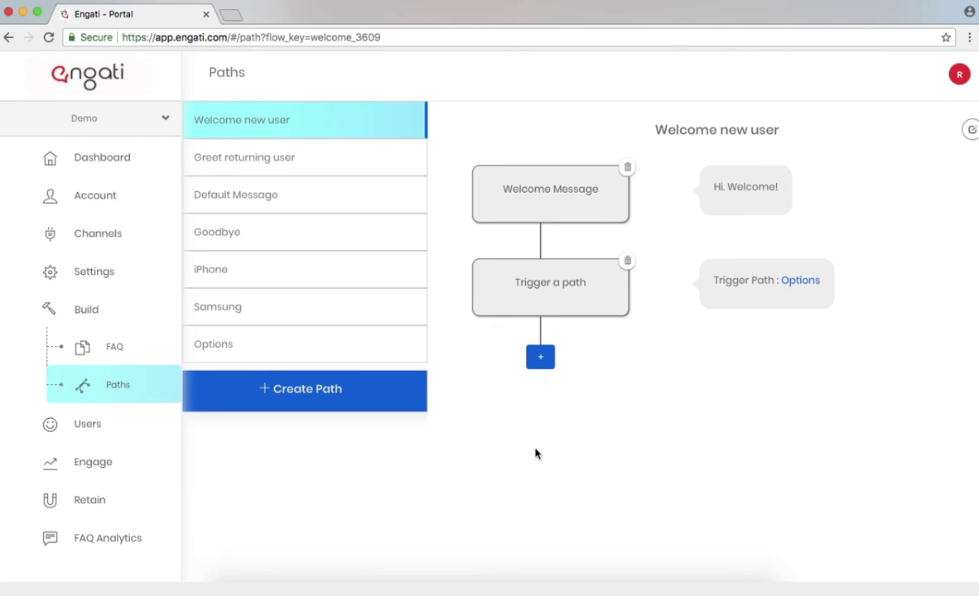
# Restart the test website's chat widget, answer iPhone then Gold, and return to the portal
pyautogui.hotkey('ctrl', 'Up')
pyautogui.click(406, 439)
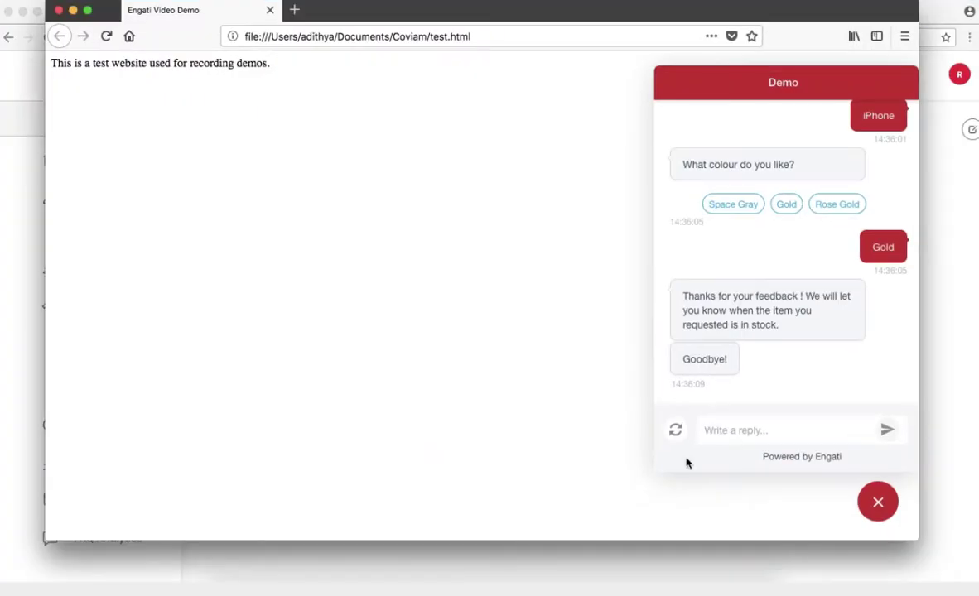
pyautogui.click(674, 430)
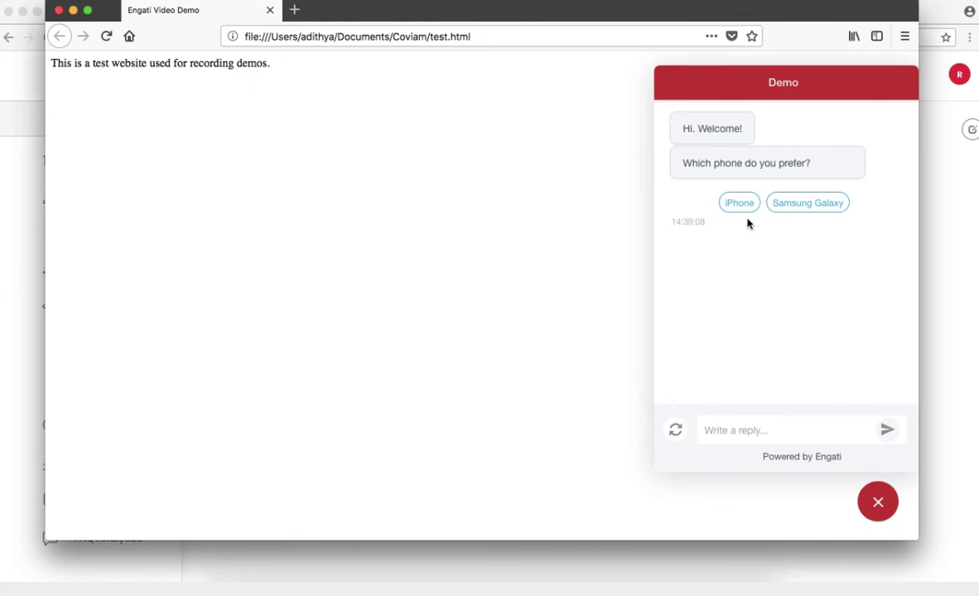
pyautogui.click(739, 206)
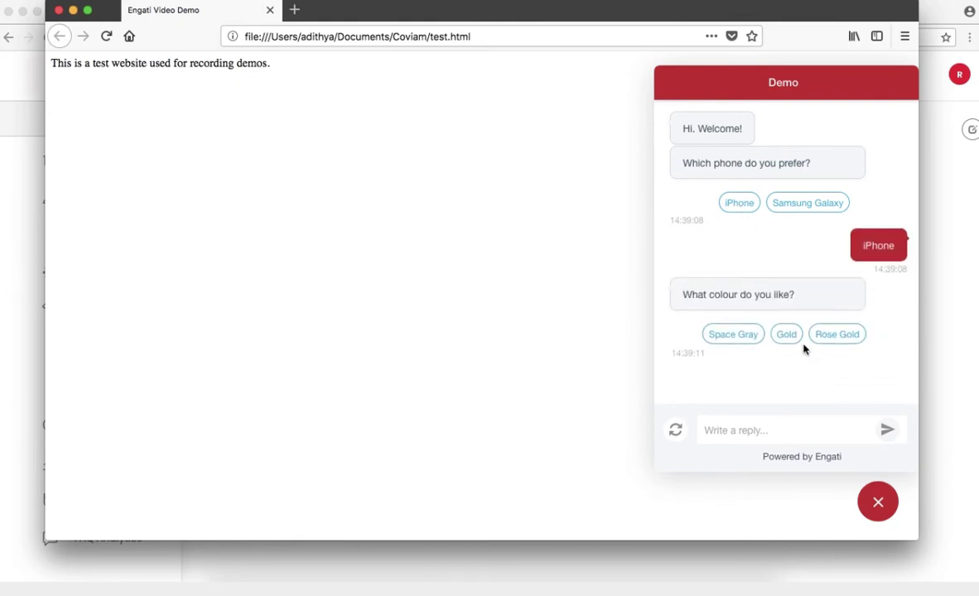
pyautogui.click(788, 336)
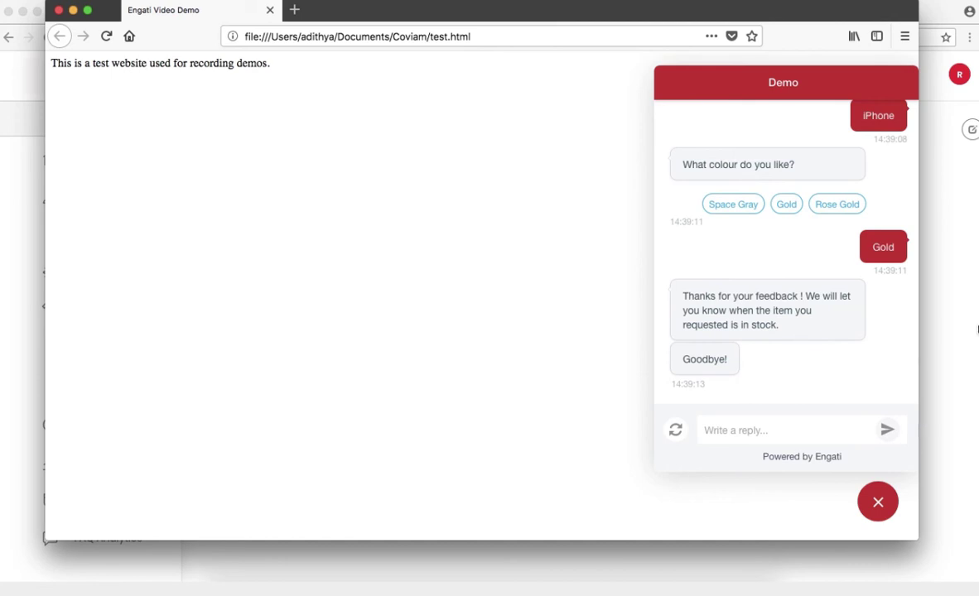
pyautogui.click(957, 332)
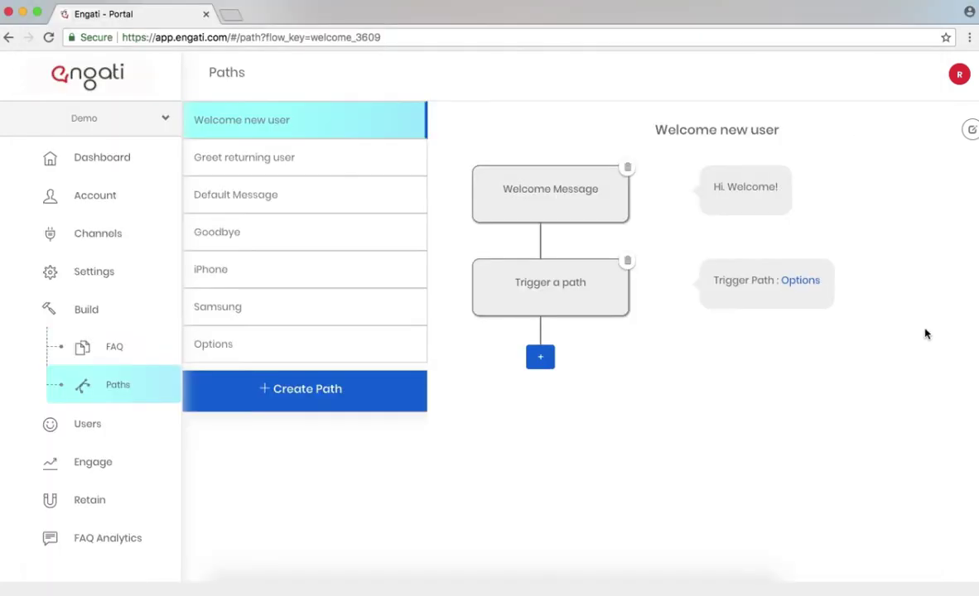
# Go to the bot's FAQ list and start a new FAQ training entry
pyautogui.click(133, 343)
pyautogui.scroll(-1, 462, 404)
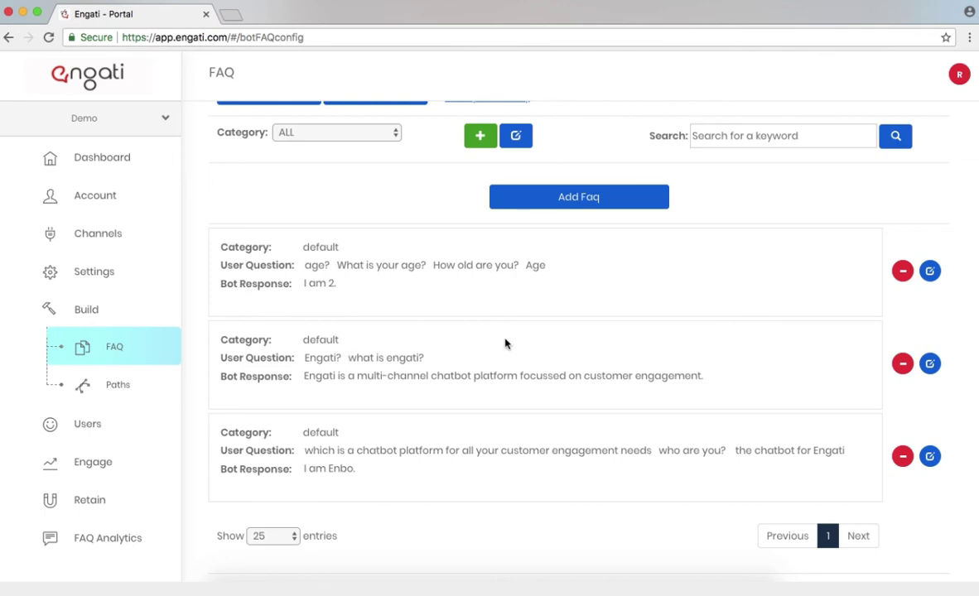
pyautogui.scroll(2, 505, 343)
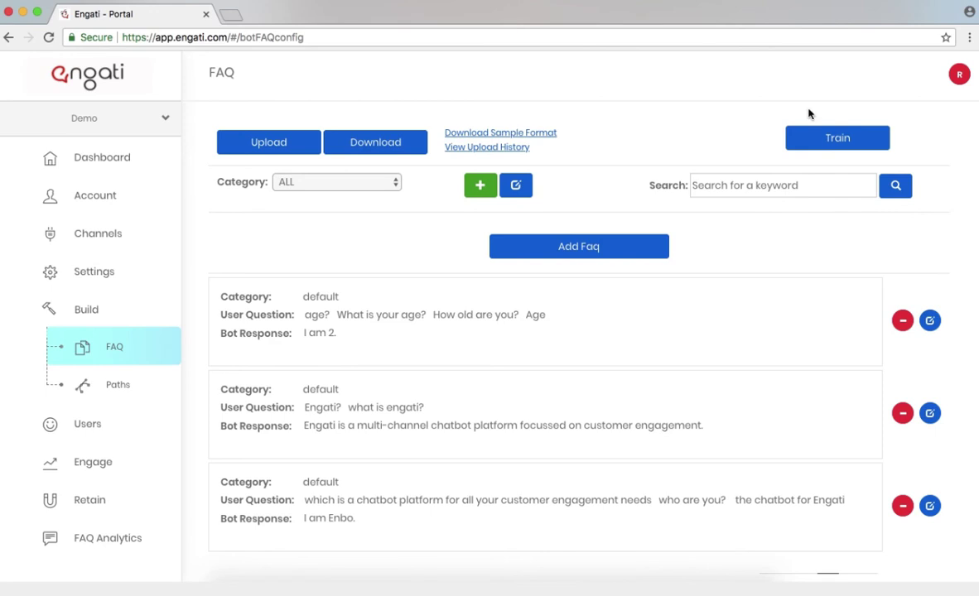
pyautogui.click(837, 141)
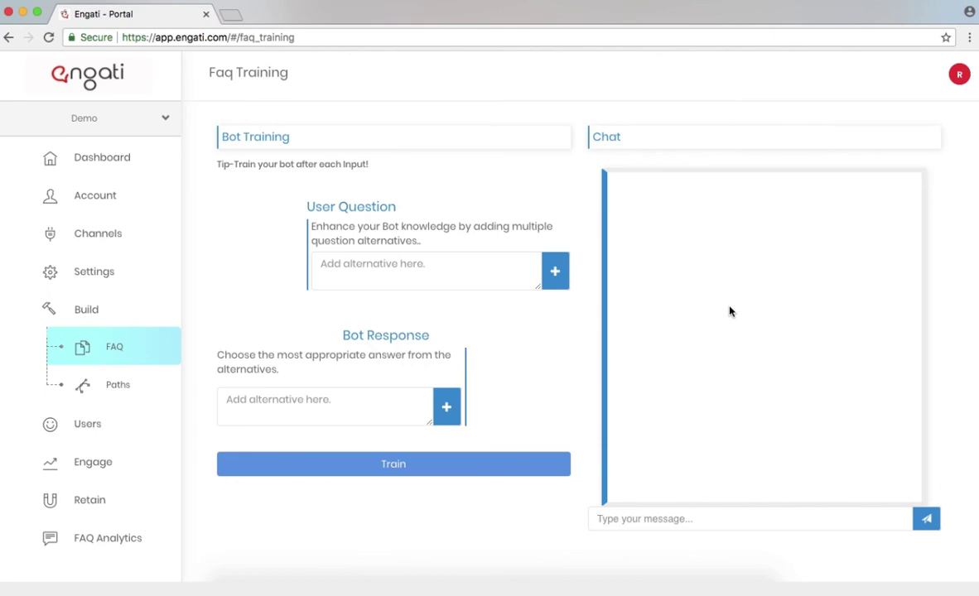
# Ask the test chat 'Who are you?' and get the reply 'I am Enbo.'
pyautogui.click(626, 521)
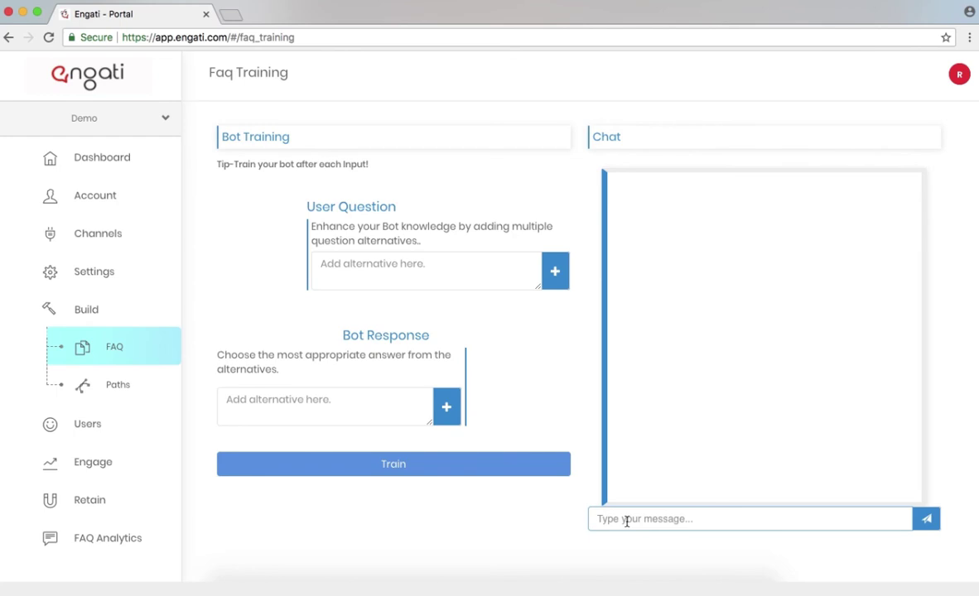
pyautogui.write('Who are you?')
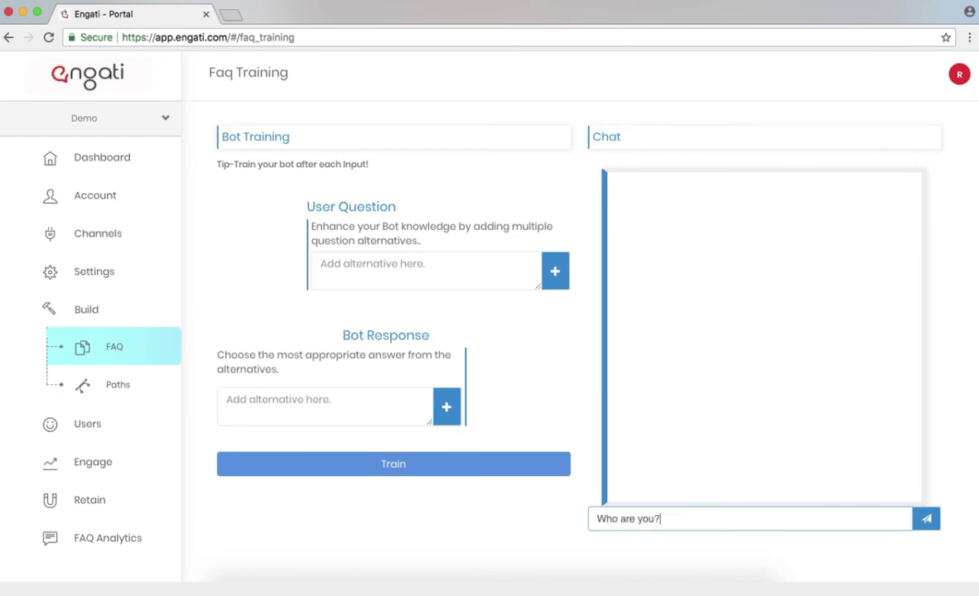
pyautogui.press('Return')
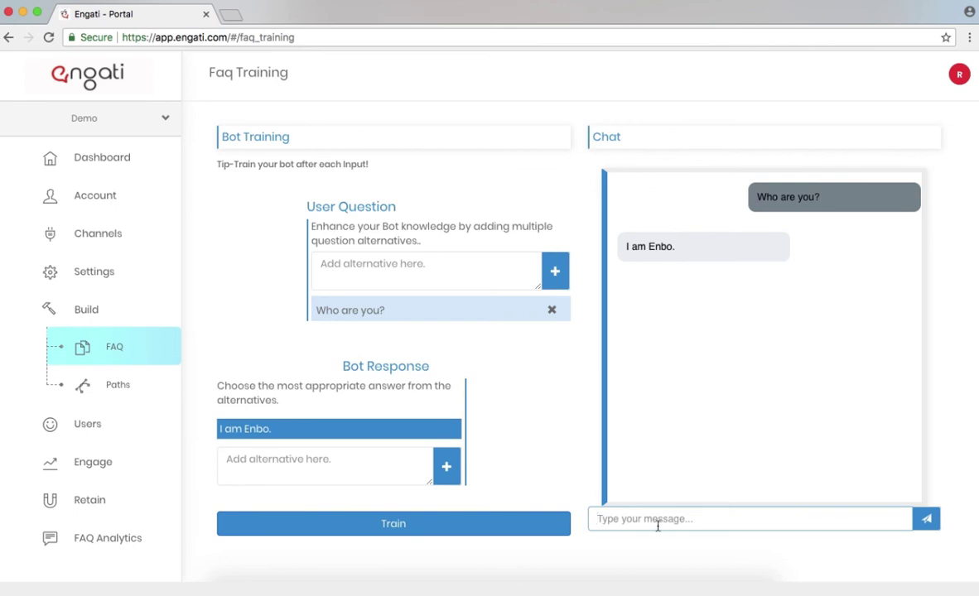
# Ask the test chat 'What is your name?', which returns no match
pyautogui.write('What is yo')
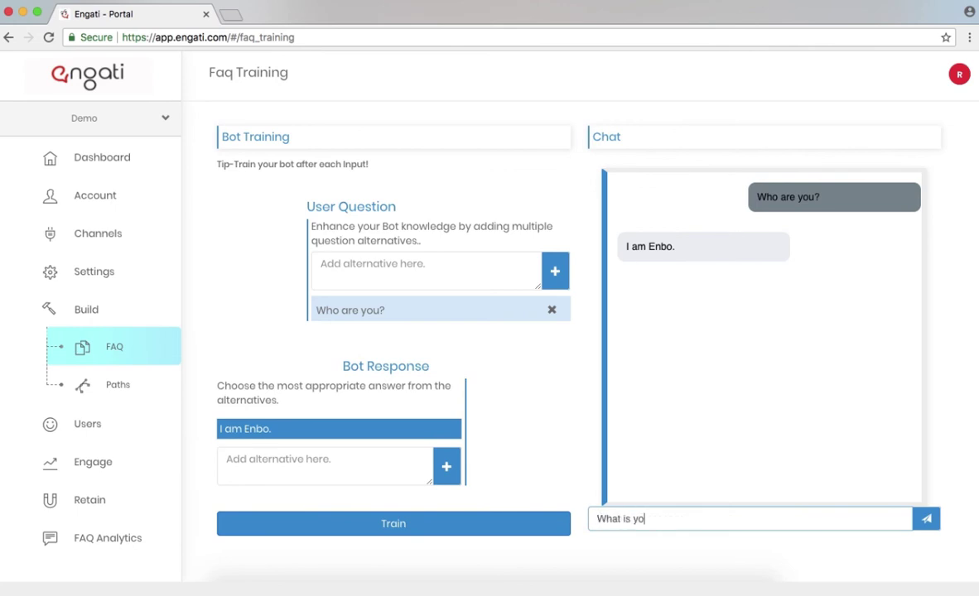
pyautogui.write('ur na')
pyautogui.press('BackSpace')
pyautogui.press('BackSpace')
pyautogui.press('BackSpace')
pyautogui.write('r name?')
pyautogui.press('Return')
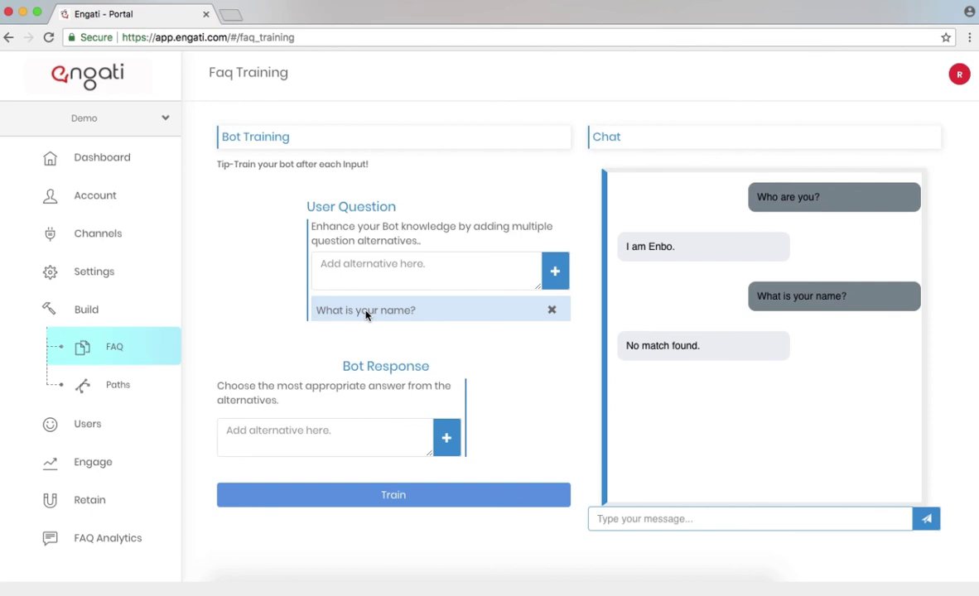
# Add 'name?' and 'What are you?' as alternative user questions
pyautogui.click(381, 273)
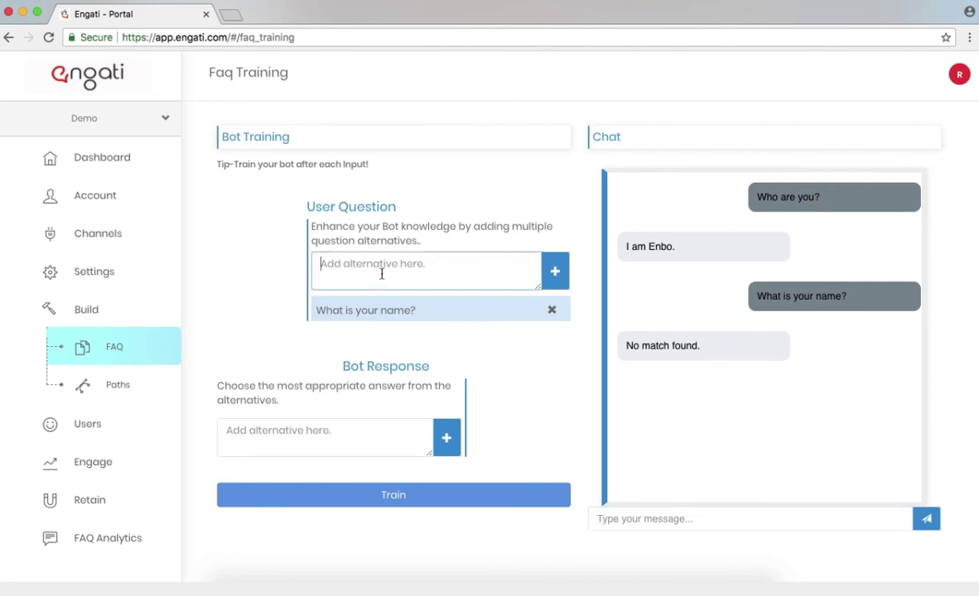
pyautogui.write('name?')
pyautogui.press('Return')
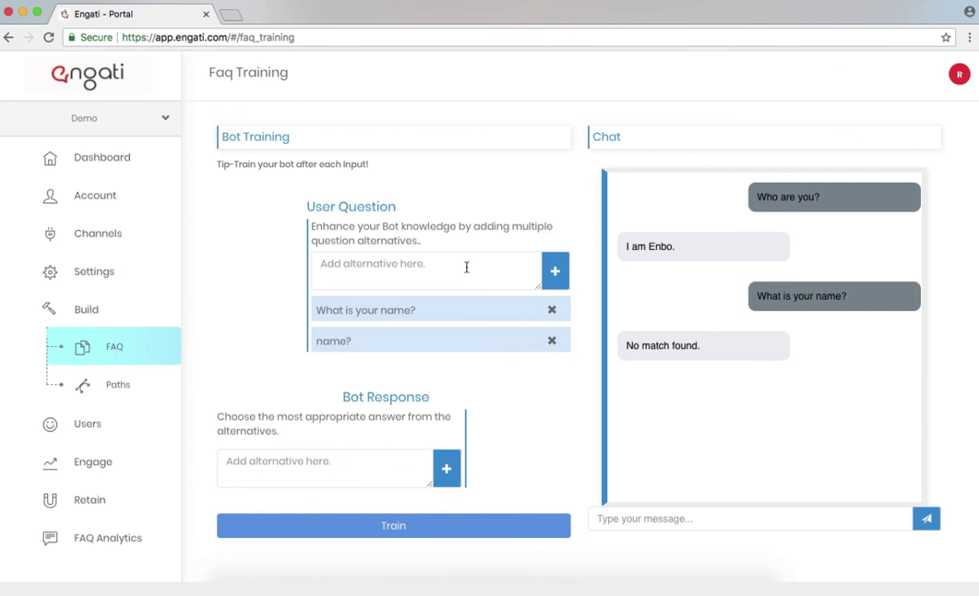
pyautogui.write('Whot are you?')
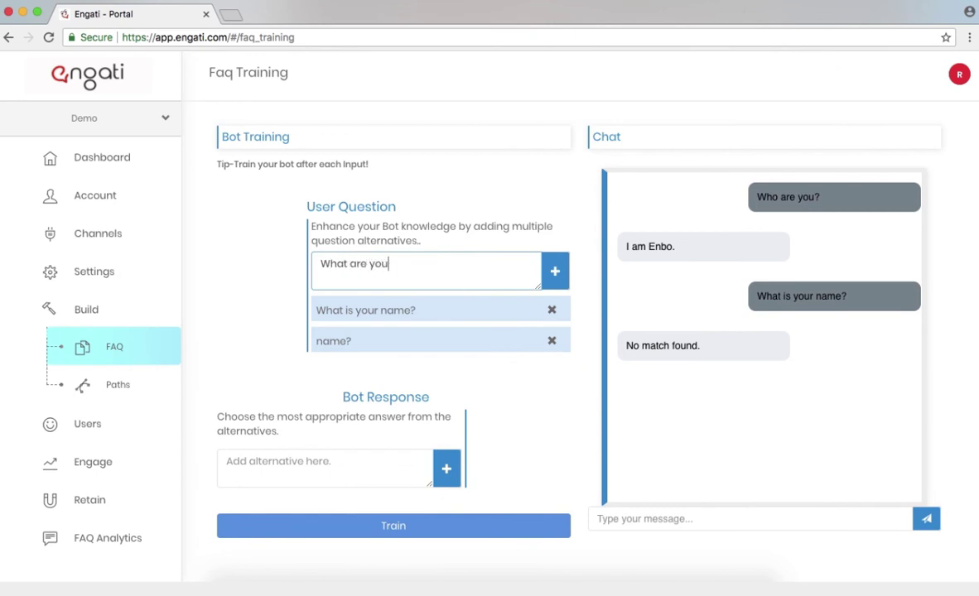
pyautogui.click(555, 274)
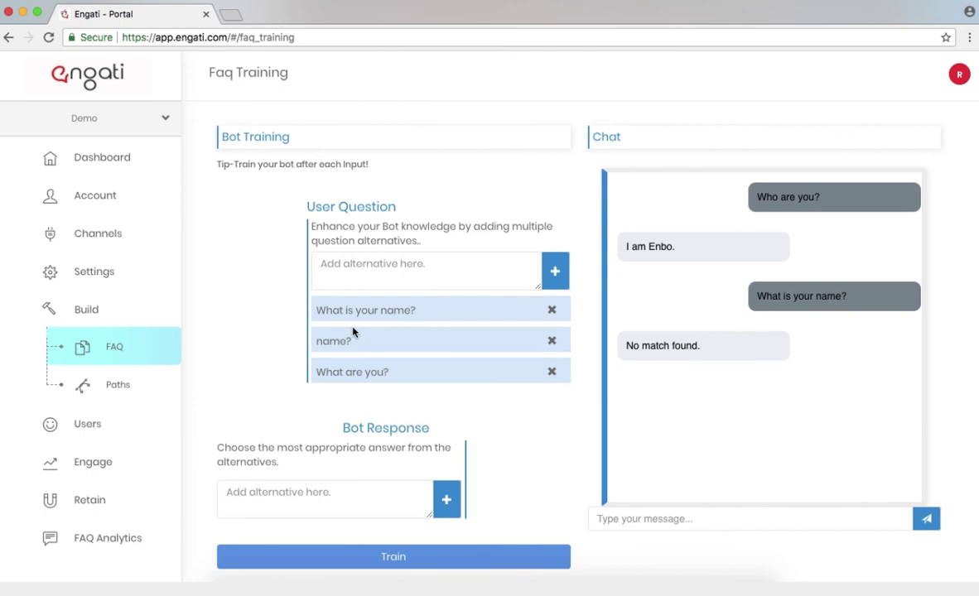
# Add 'I am Enbo.' as the bot response
pyautogui.click(325, 504)
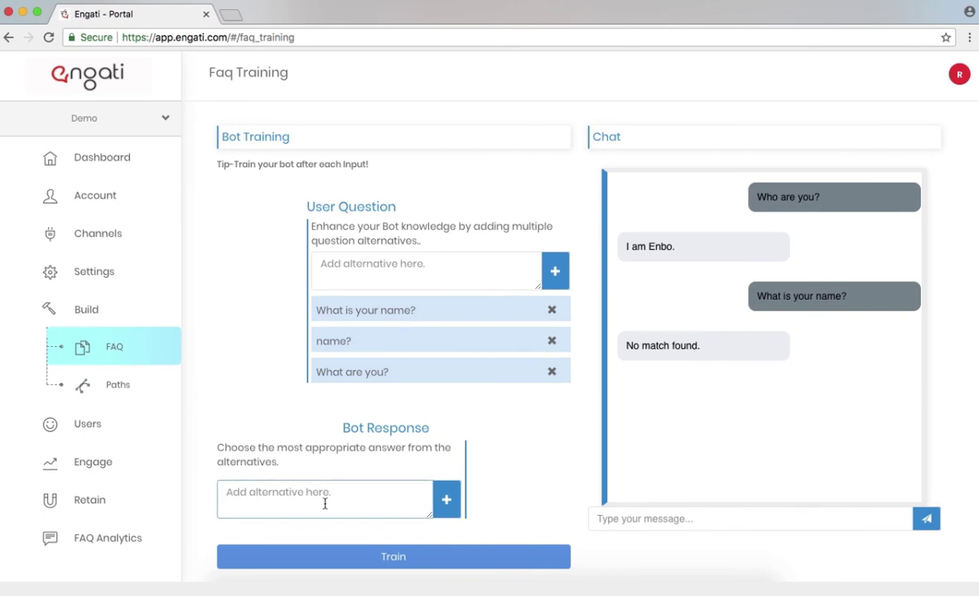
pyautogui.write('I am Enbo.')
pyautogui.click(442, 502)
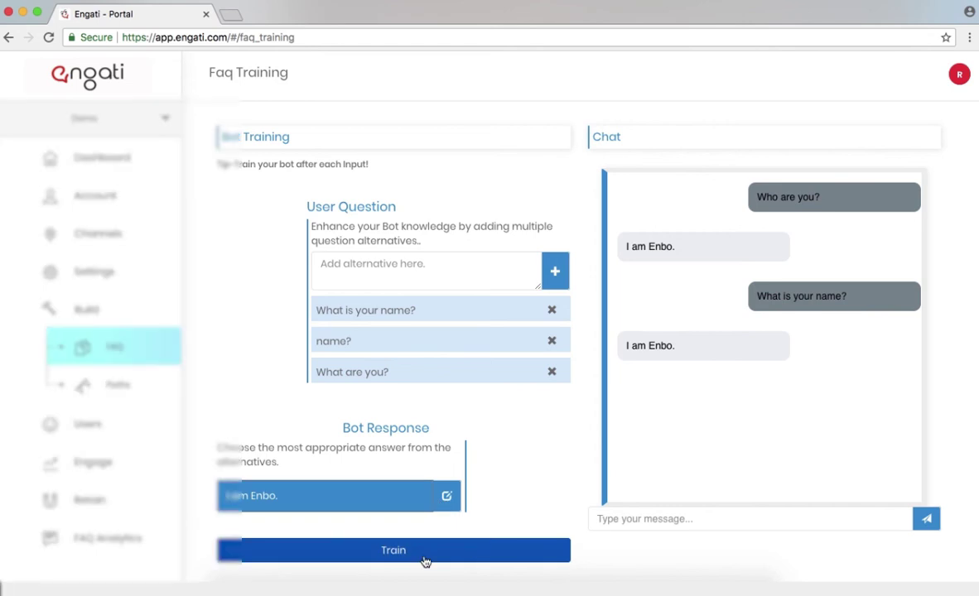
# Train the FAQ, then ask the test chat 'What is your name?'
pyautogui.click(424, 562)
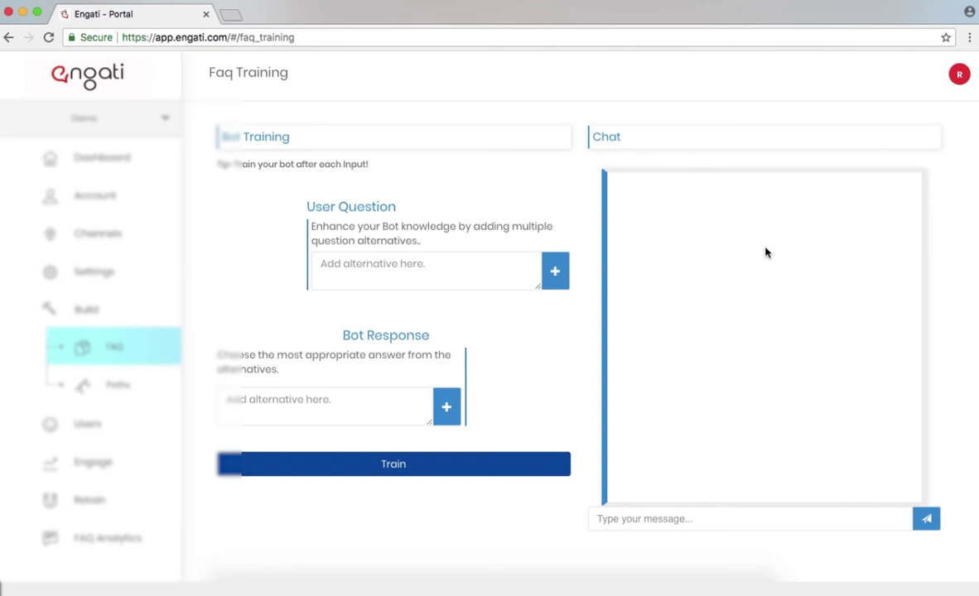
pyautogui.click(713, 522)
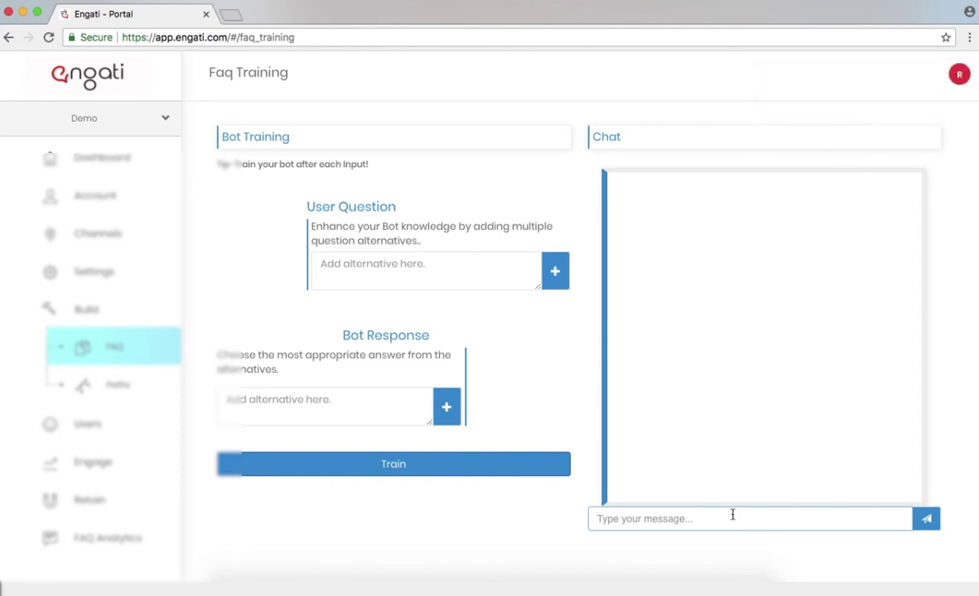
pyautogui.write('What is your nam')
pyautogui.press('BackSpace')
pyautogui.write('me?')
pyautogui.press('Return')
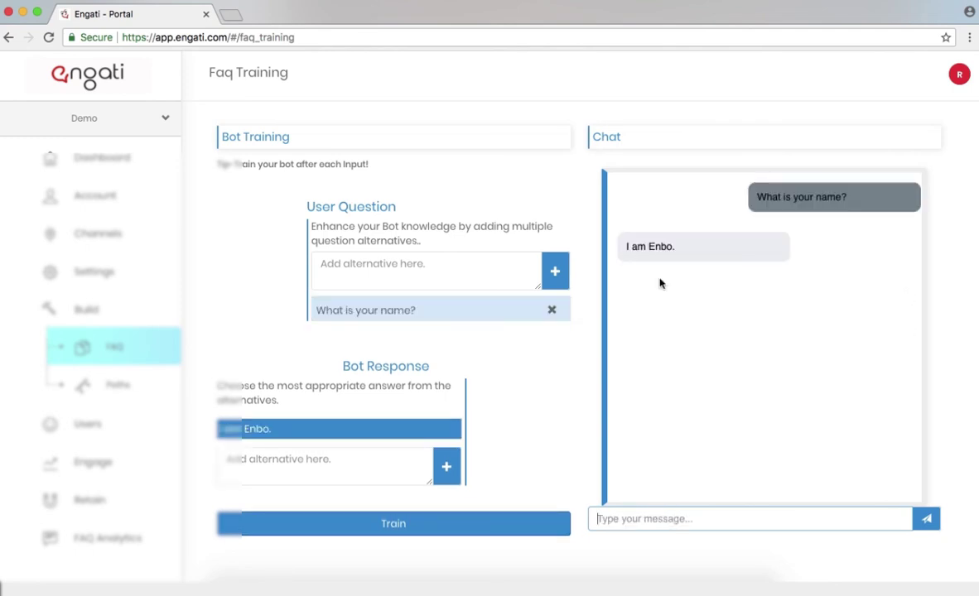
# Ask the test chat 'What are you?' to confirm the 'I am Enbo.' reply
pyautogui.write('W')
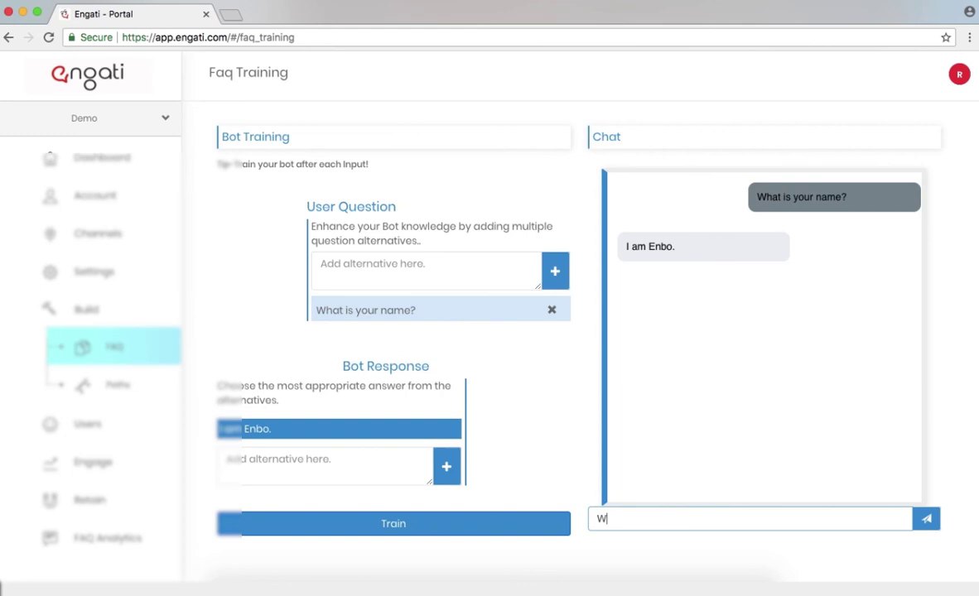
pyautogui.write('Hat a')
pyautogui.press('BackSpace')
pyautogui.press('BackSpace')
pyautogui.press('BackSpace')
pyautogui.press('BackSpace')
pyautogui.press('BackSpace')
pyautogui.write('hat are you?')
pyautogui.press('Return')
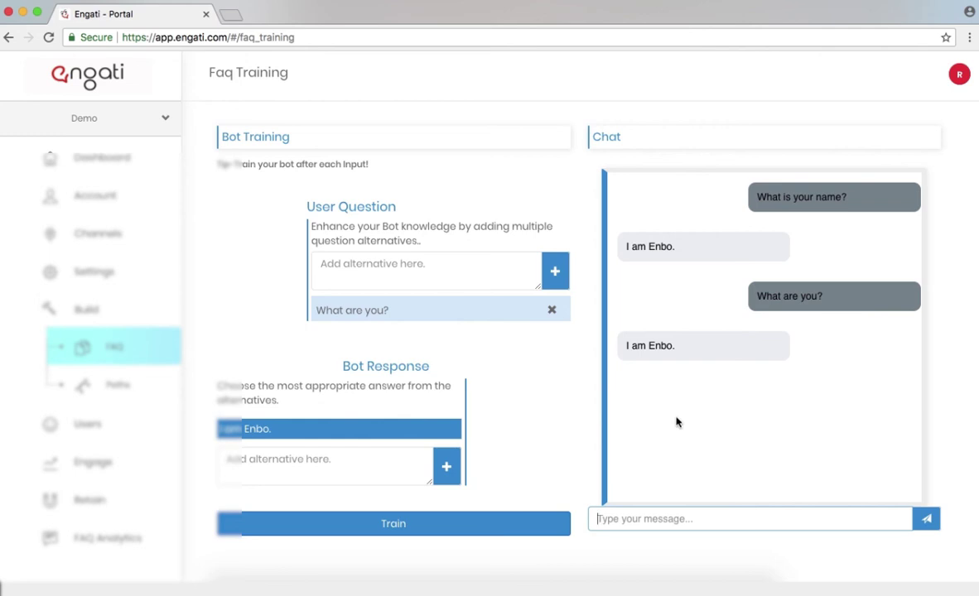
pyautogui.hotkey('ctrl', 'Up')
# Ask the test website's chat widget 'What is your name?', getting 'I am Enbo.', then return to the portal
pyautogui.click(352, 396)
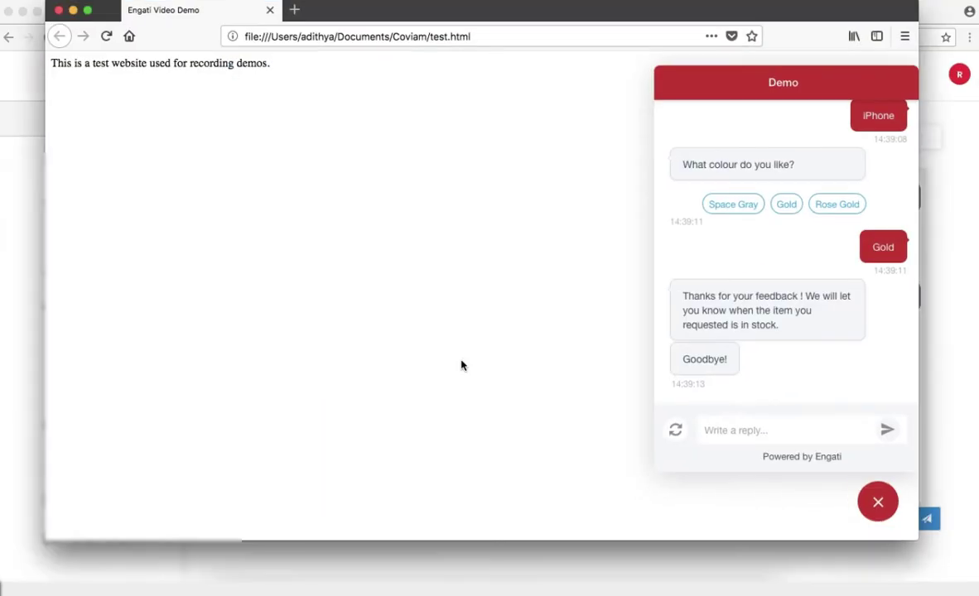
pyautogui.click(754, 431)
pyautogui.write('What is your nam')
pyautogui.press('BackSpace')
pyautogui.press('BackSpace')
pyautogui.write('me?')
pyautogui.press('Return')
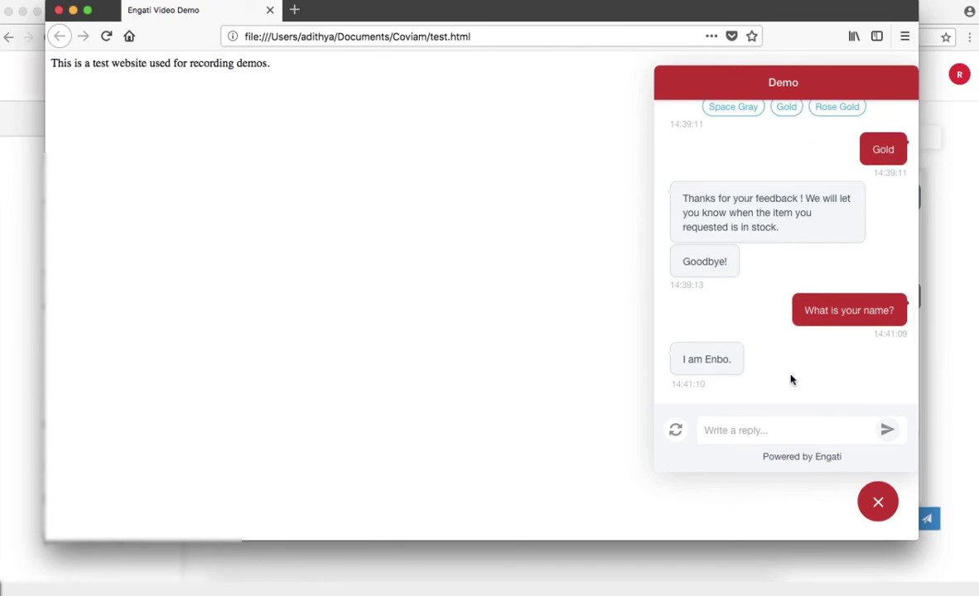
pyautogui.click(930, 379)
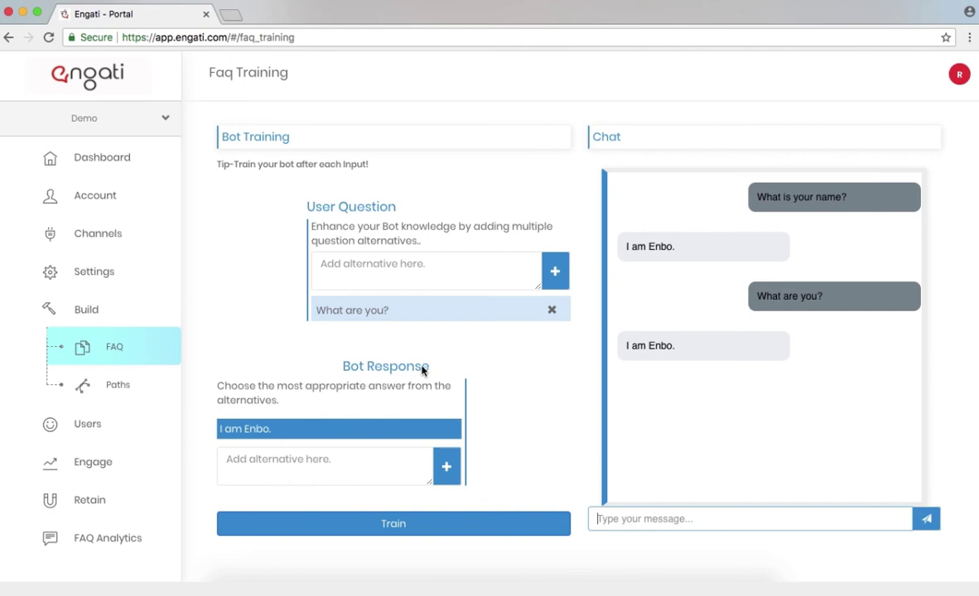
# Open FAQ Analytics and find 'what is your name?' matched to 'I am Enbo.' with score 1.00
pyautogui.click(153, 543)
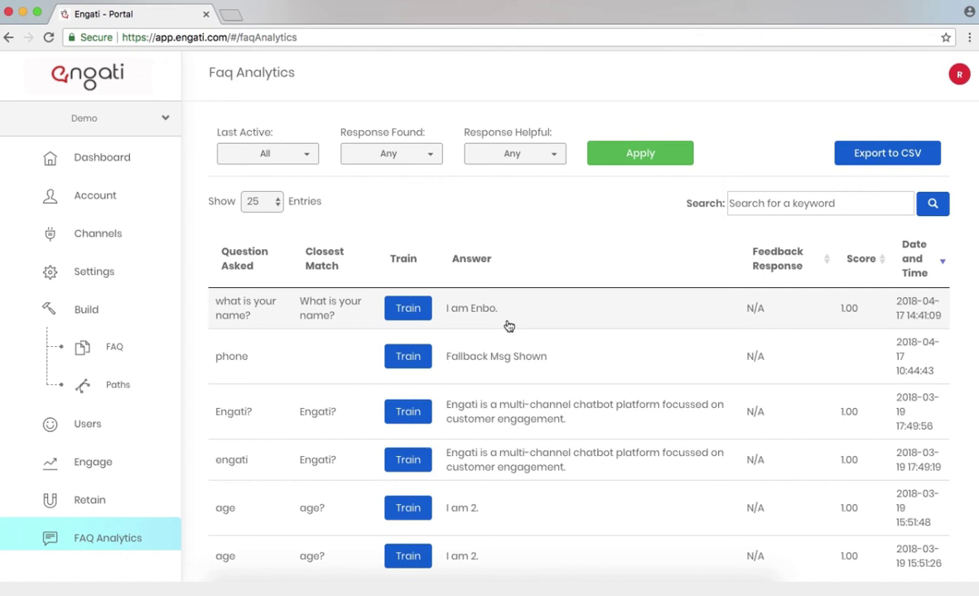
pyautogui.scroll(-1, 507, 327)
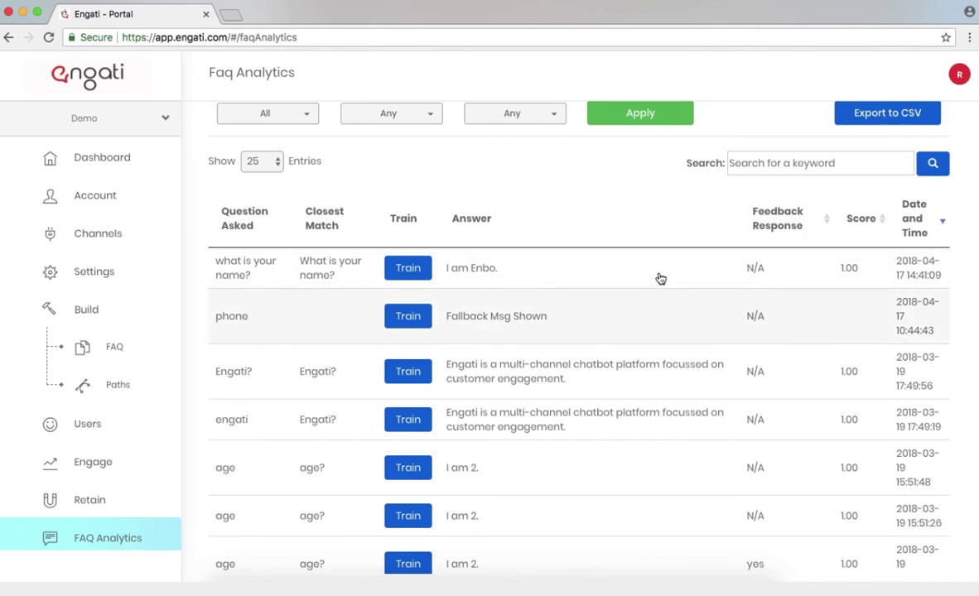
pyautogui.scroll(1, 648, 217)
pyautogui.scroll(2, 648, 217)
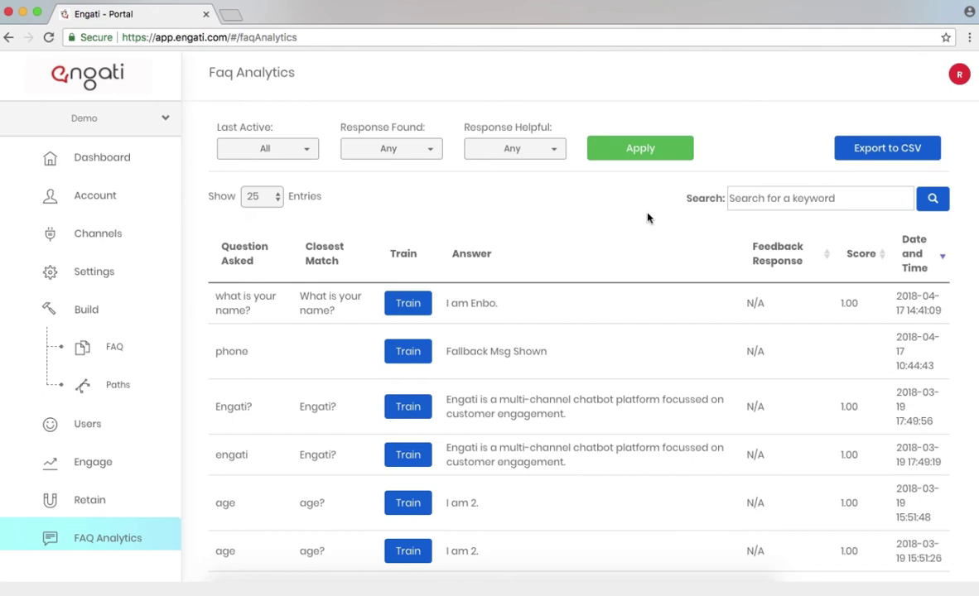
# Ask the demo page's chat widget 'Who is your vendor?', which replies 'I am Enbo.'
pyautogui.hotkey('ctrl', 'Up')
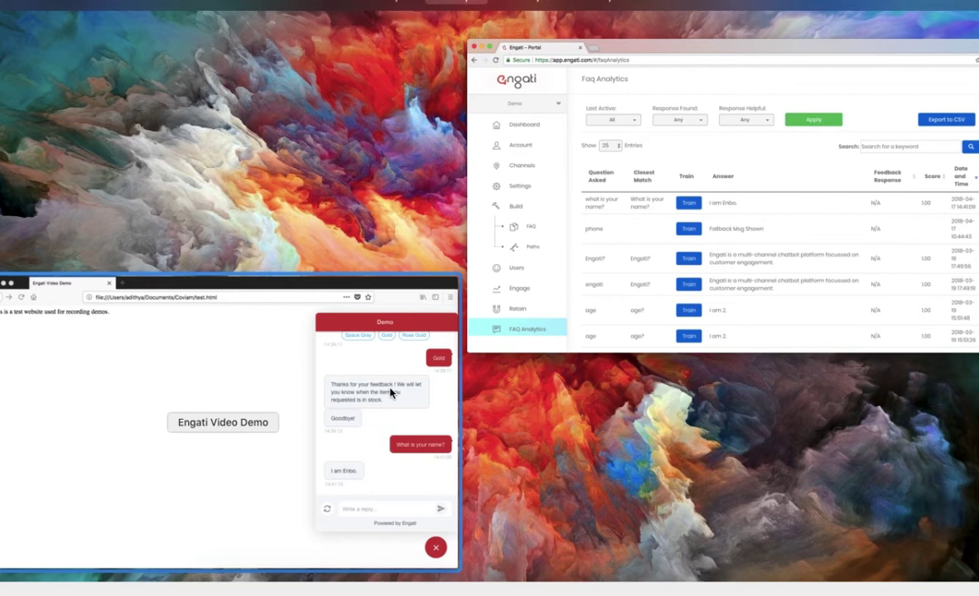
pyautogui.click(391, 394)
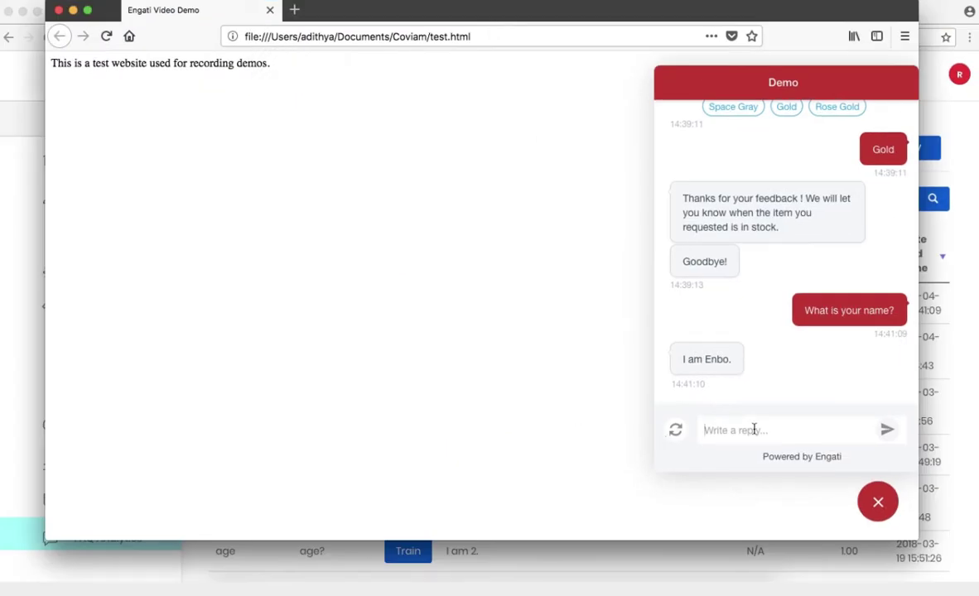
pyautogui.write('Who is your vendor?')
pyautogui.press('Return')
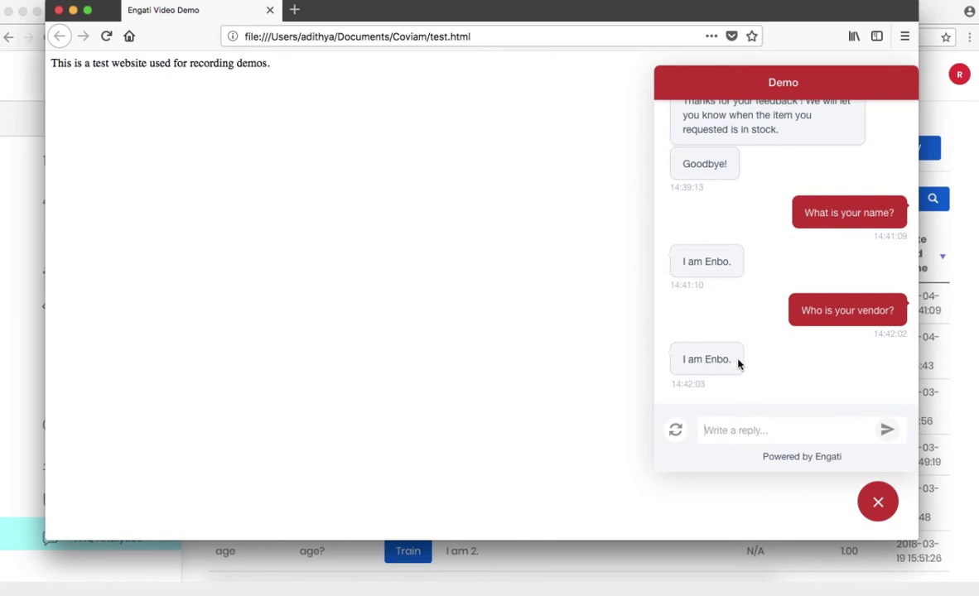
pyautogui.press('super+Tab')
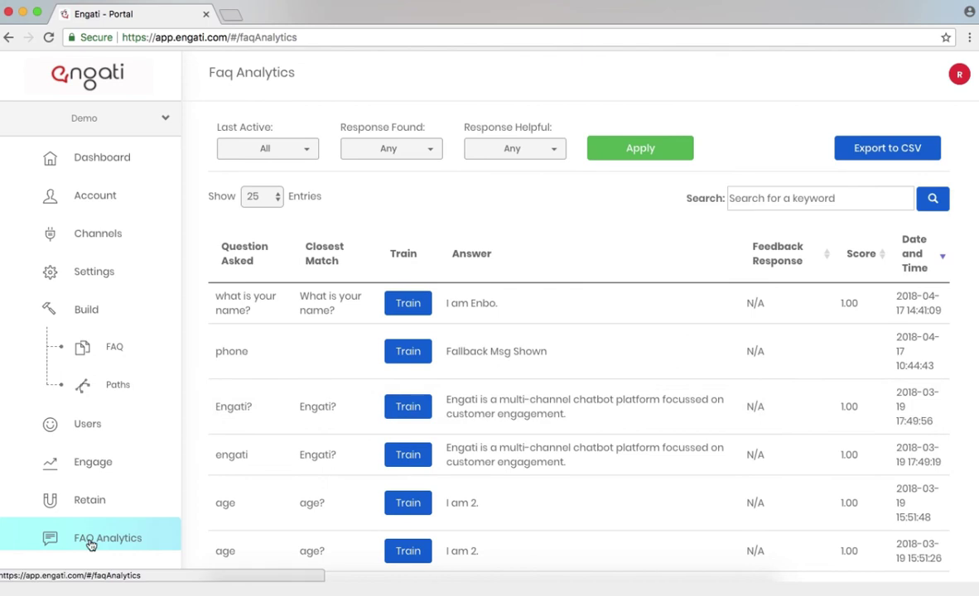
# Reload FAQ Analytics until 'who is your vendor?' appears, matched to 'Who are you?' at 0.66
pyautogui.click(50, 37)
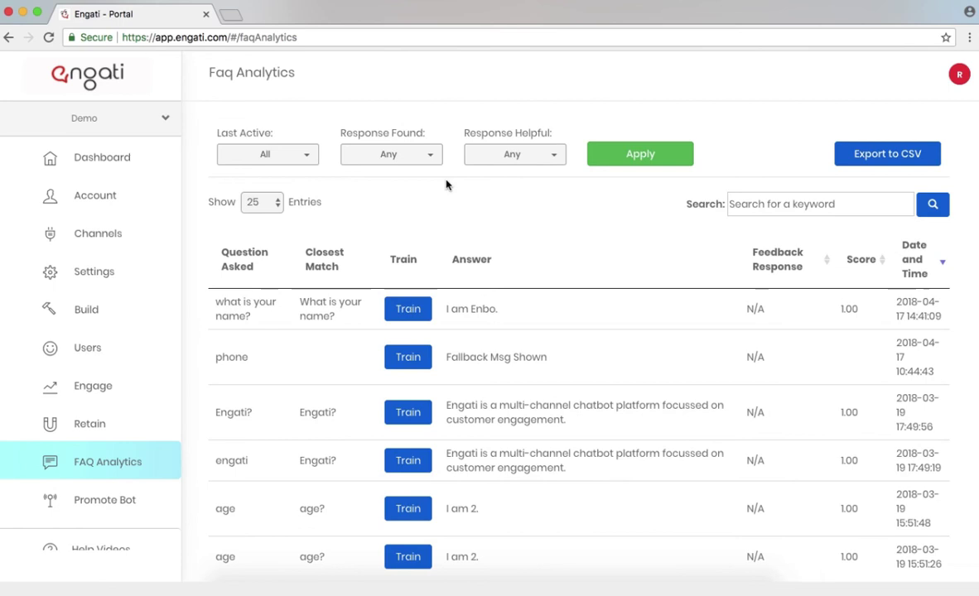
pyautogui.click(50, 37)
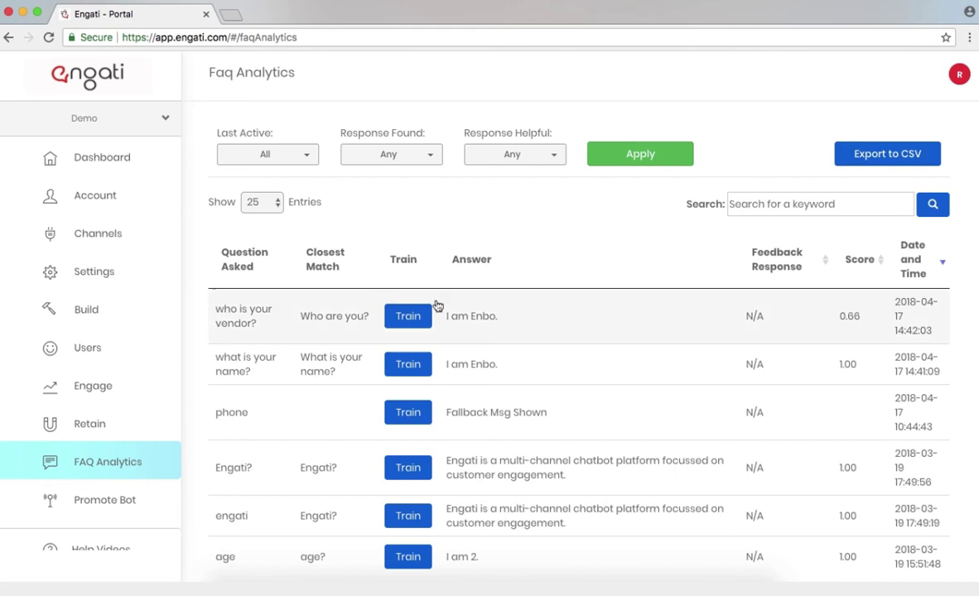
# Add 'vendor?' and 'Who is your seller?' as variations of the vendor question
pyautogui.click(406, 318)
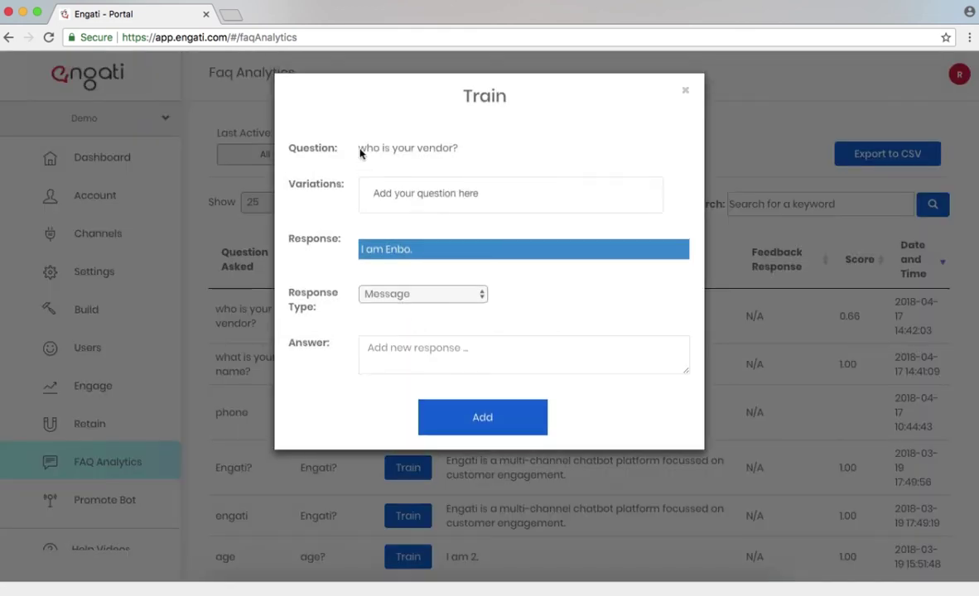
pyautogui.click(432, 204)
pyautogui.write('vendo')
pyautogui.press('BackSpace')
pyautogui.press('BackSpace')
pyautogui.press('BackSpace')
pyautogui.write('nod')
pyautogui.press('BackSpace')
pyautogui.press('BackSpace')
pyautogui.write('dor?')
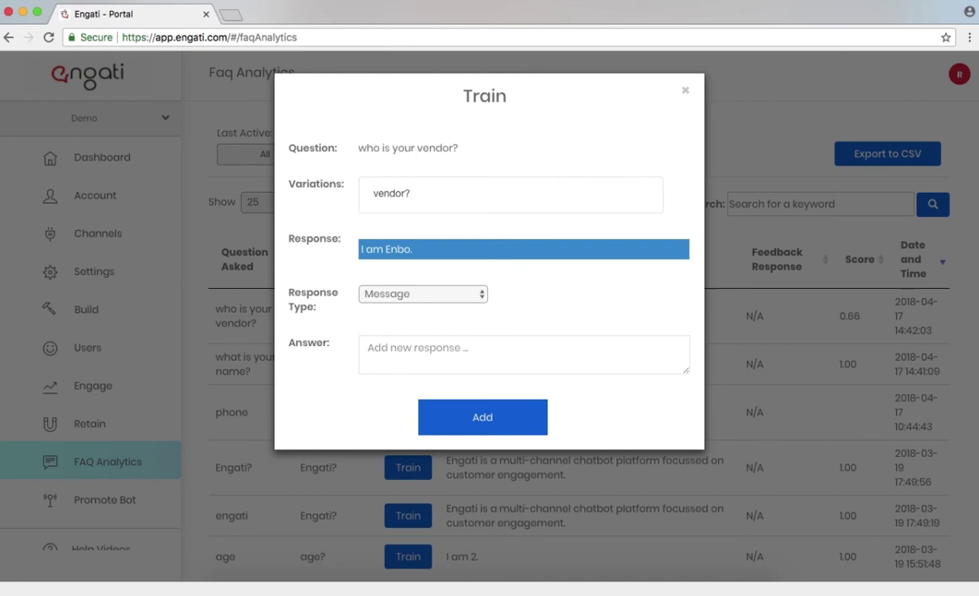
pyautogui.press('Return')
pyautogui.write('W')
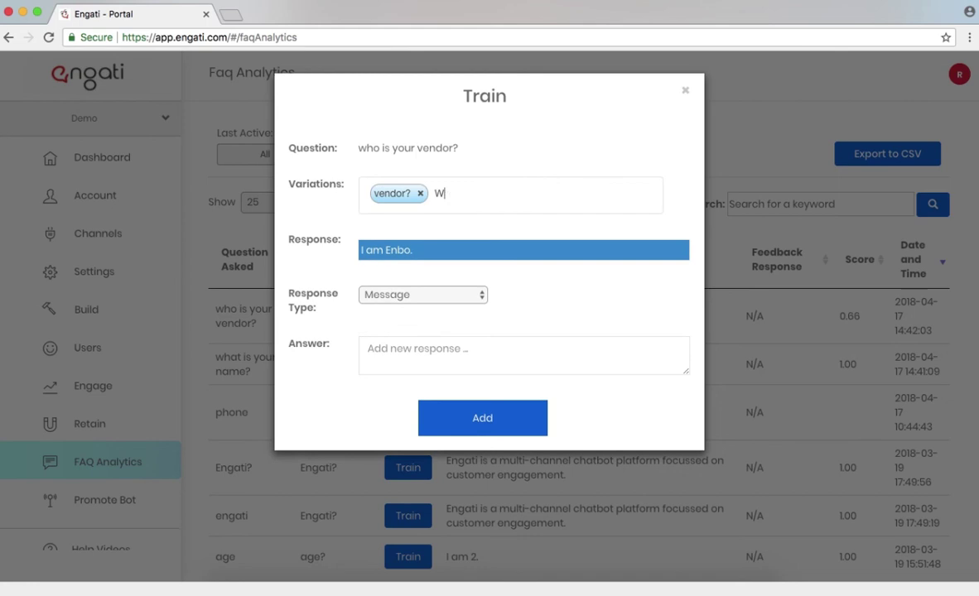
pyautogui.write('ho is your seller?')
pyautogui.press('Return')
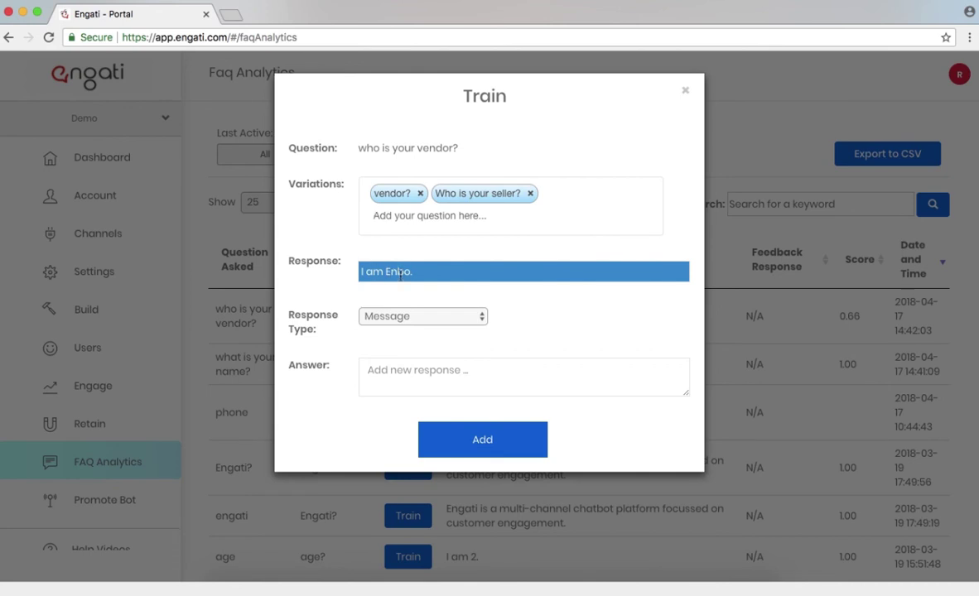
# Enter the answer 'I am selling on behalf of Engati.' and save the training
pyautogui.click(393, 368)
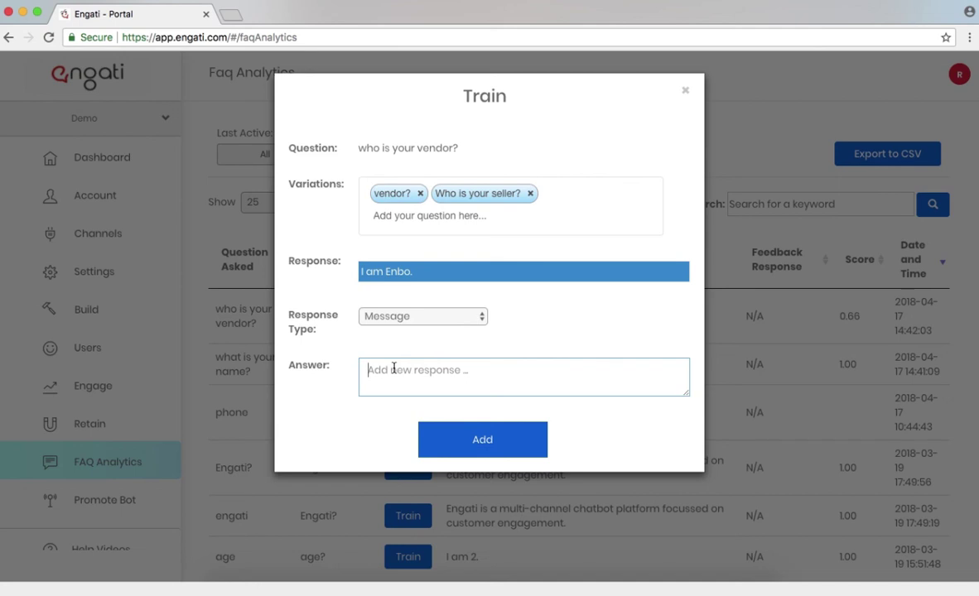
pyautogui.write('I am selling on be')
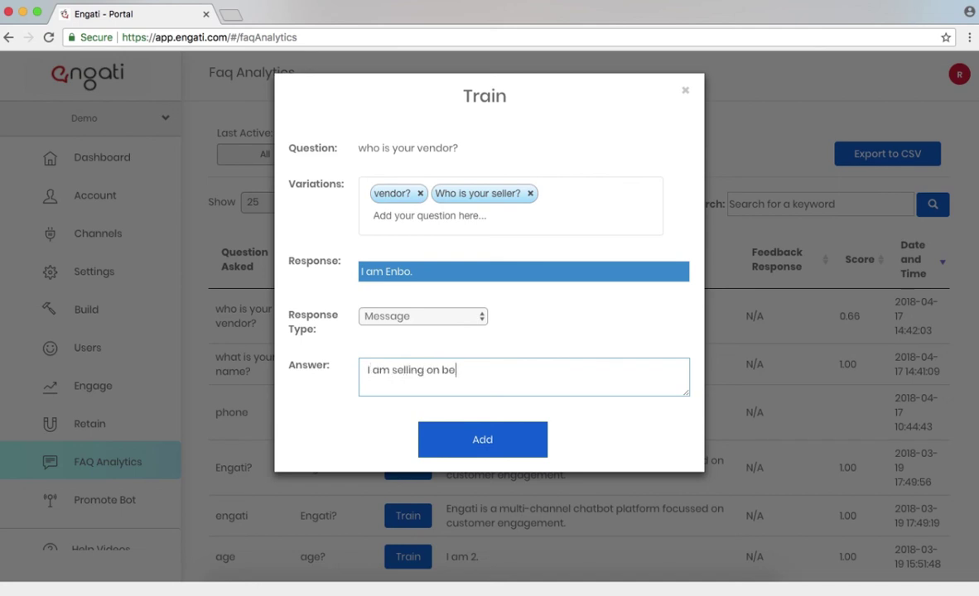
pyautogui.write('half of Engati.')
pyautogui.click(474, 440)
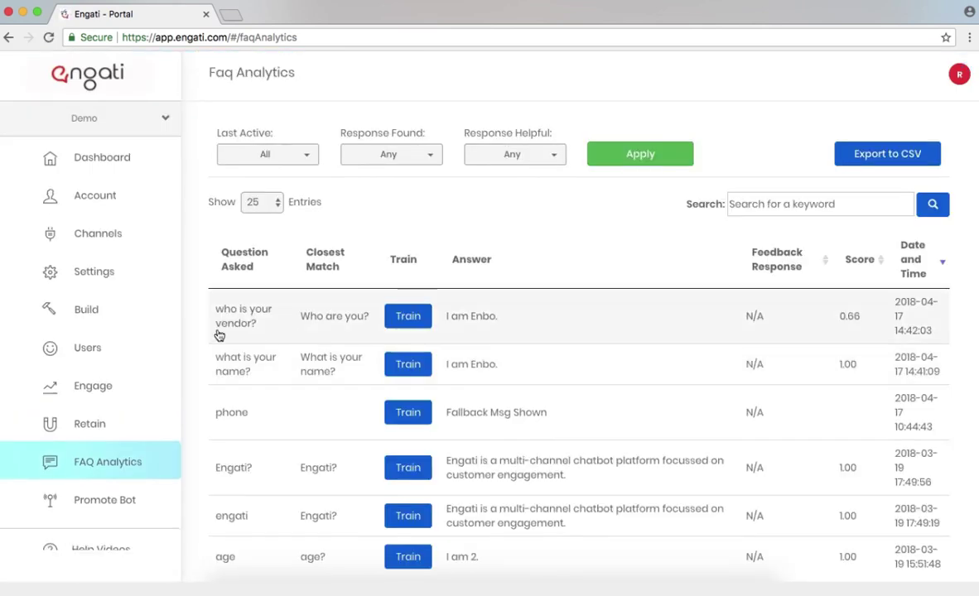
# Open Build > FAQ and scroll down to the new vendor entry
pyautogui.click(135, 326)
pyautogui.click(131, 353)
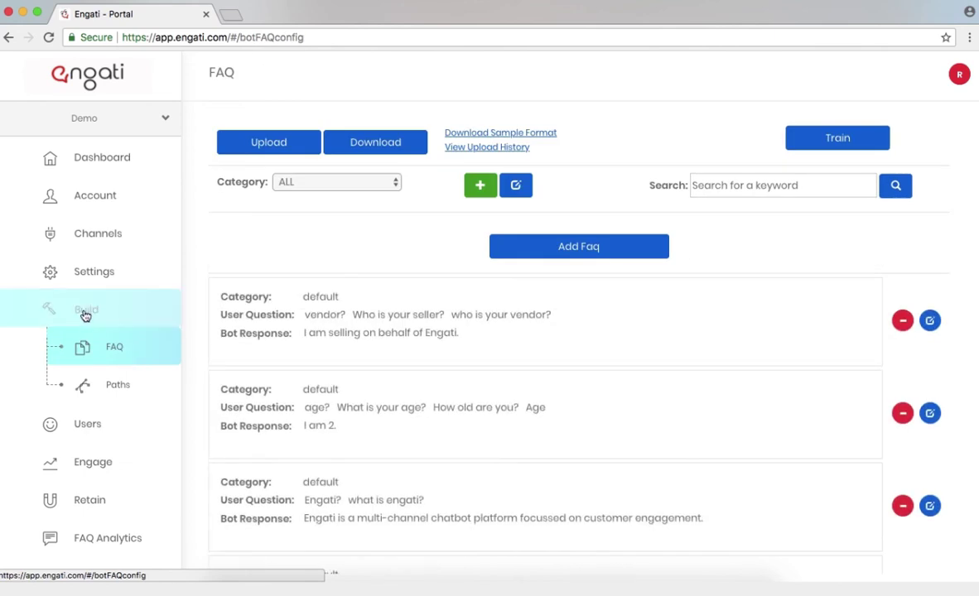
pyautogui.scroll(-2, 505, 392)
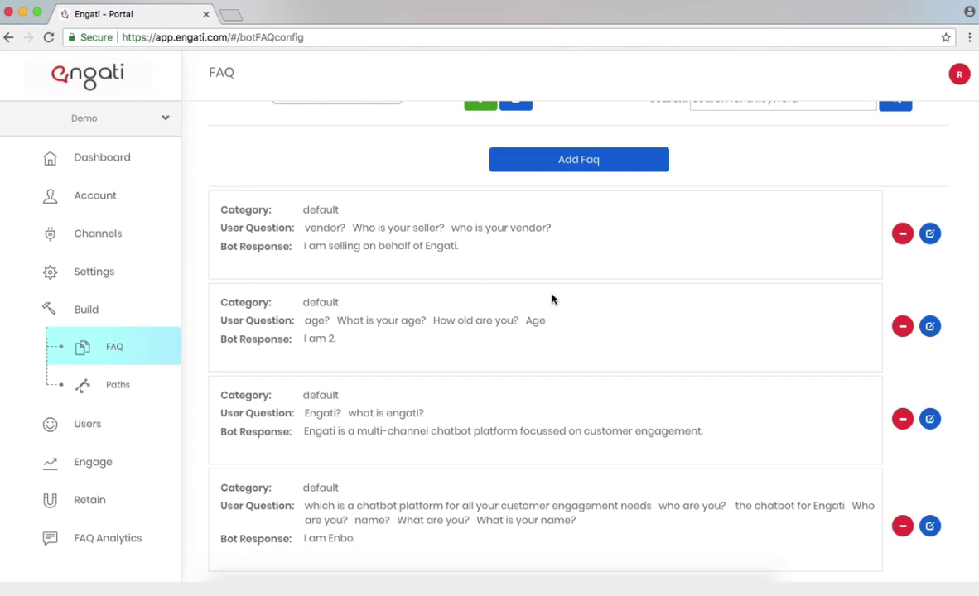
# On the demo page, restart the chat and ask 'Who is your vendor?'
pyautogui.hotkey('ctrl', 'Up')
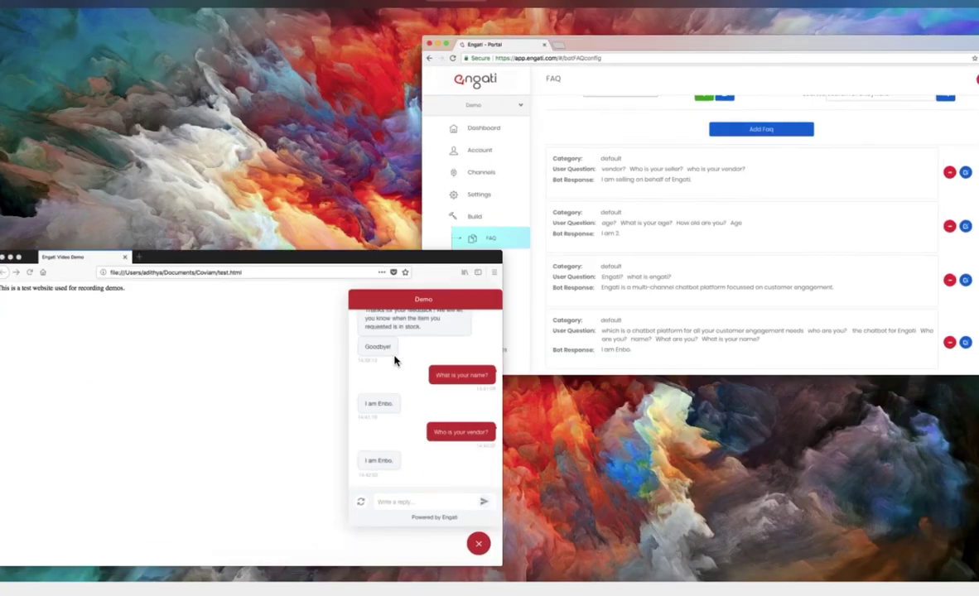
pyautogui.click(395, 356)
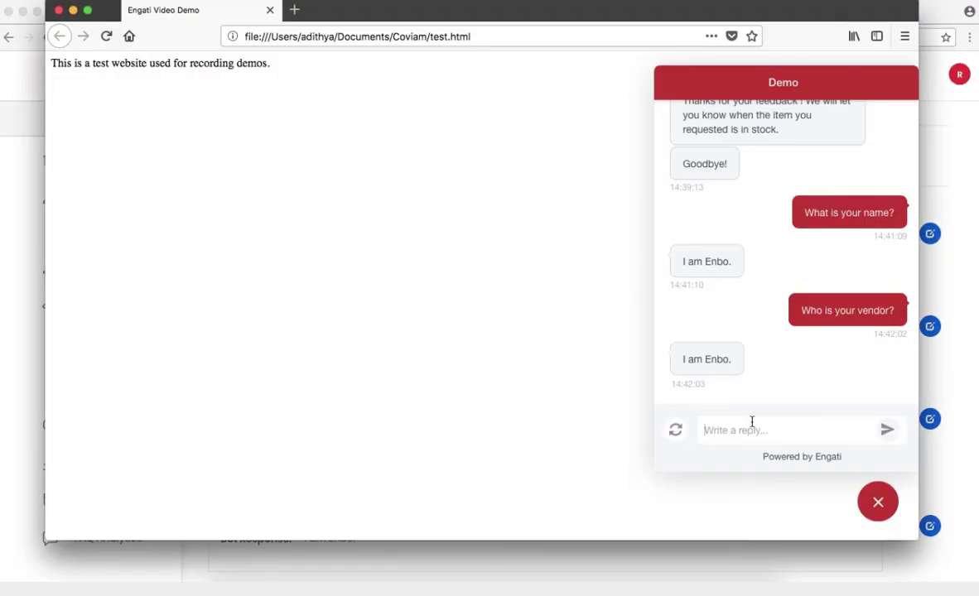
pyautogui.click(675, 429)
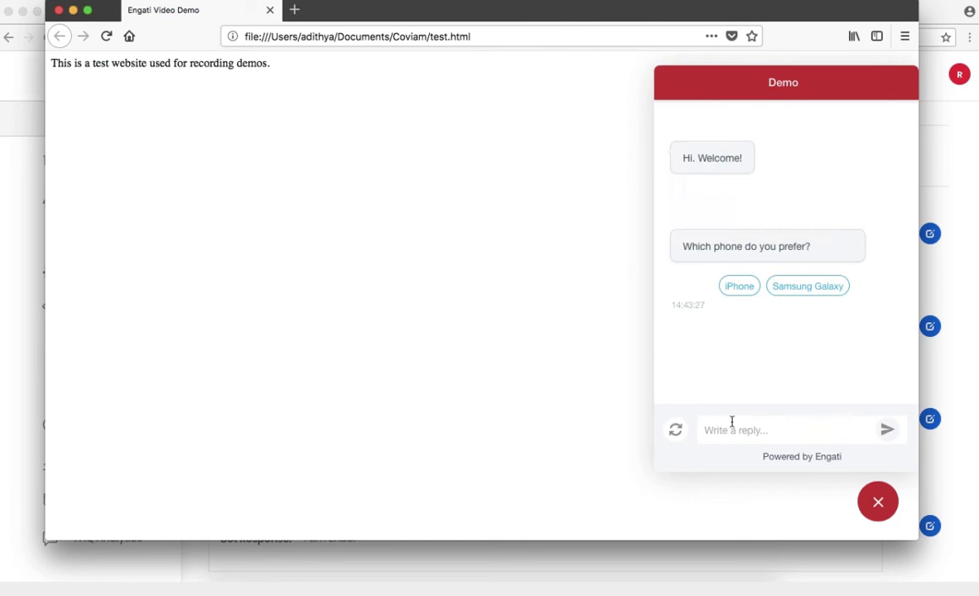
pyautogui.click(775, 419)
pyautogui.write('Who is your v')
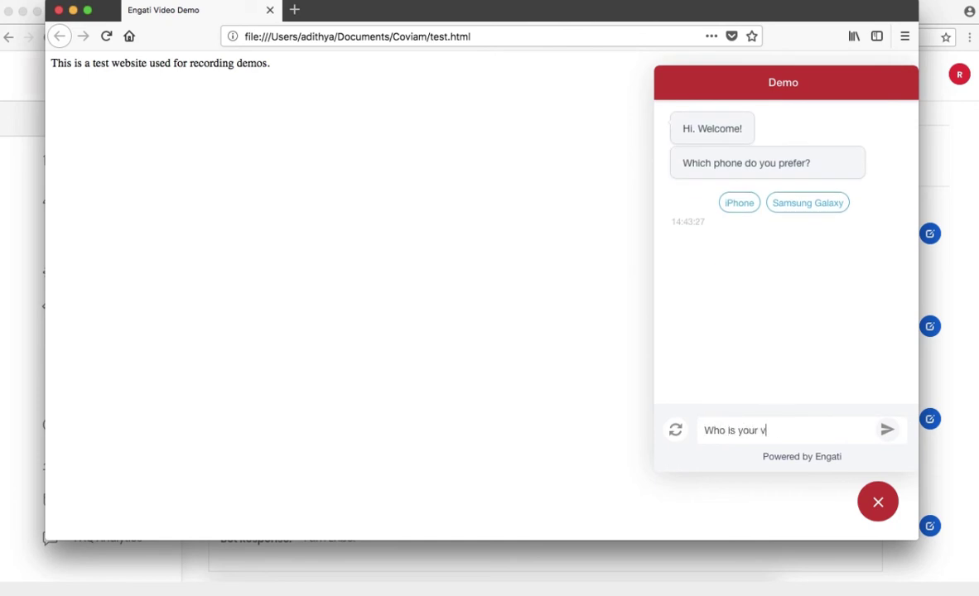
pyautogui.write('endor?')
pyautogui.press('Return')
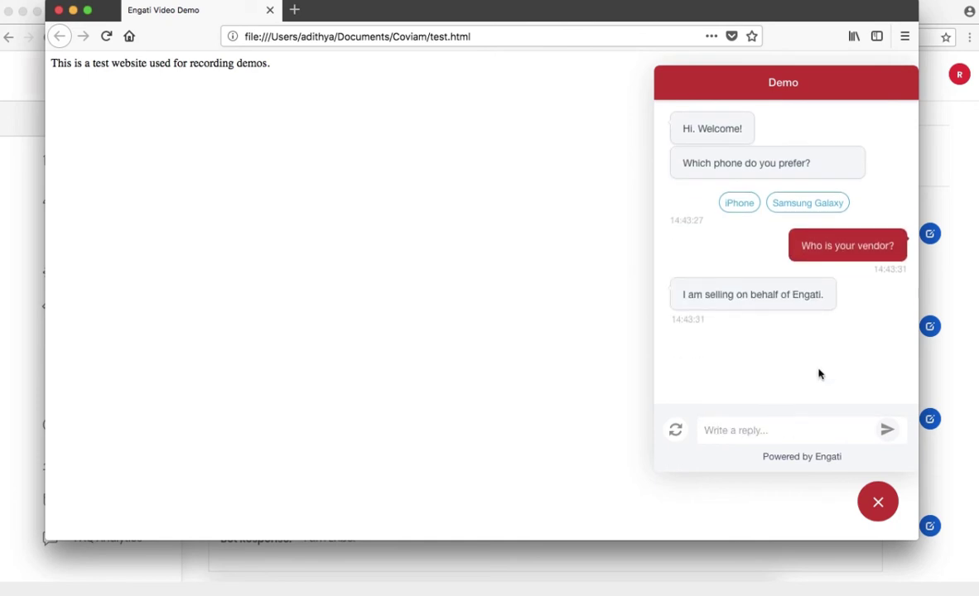